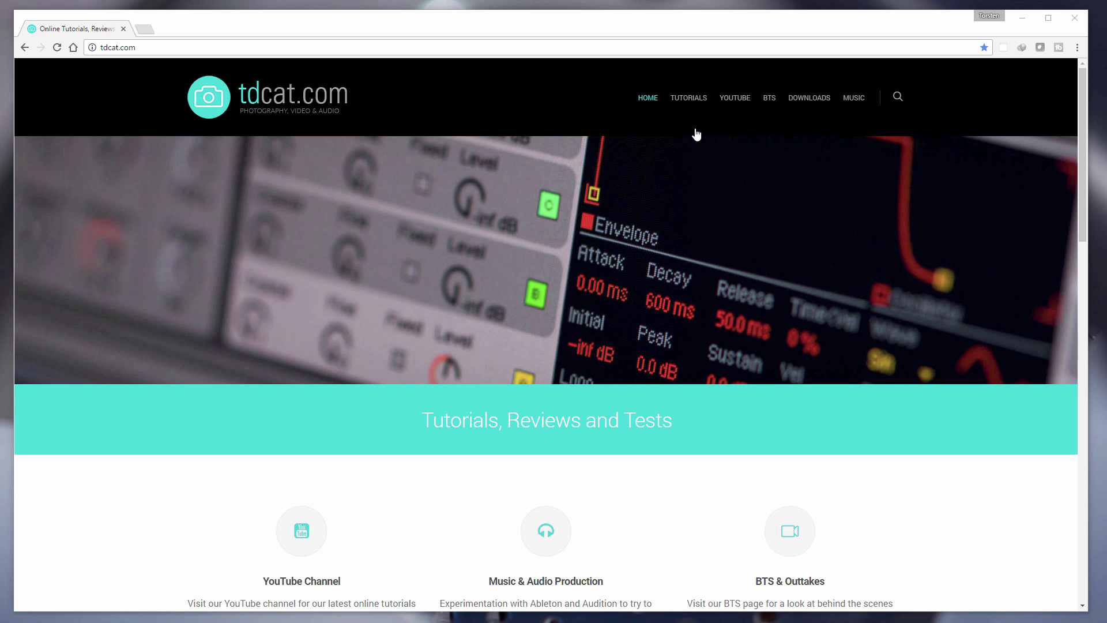
Go to tdcat.com's Lightroom Presets page via the DOWNLOADS menu and scroll to the pack buttons
{"action": "mouse_move", "coordinate": [669, 105]}
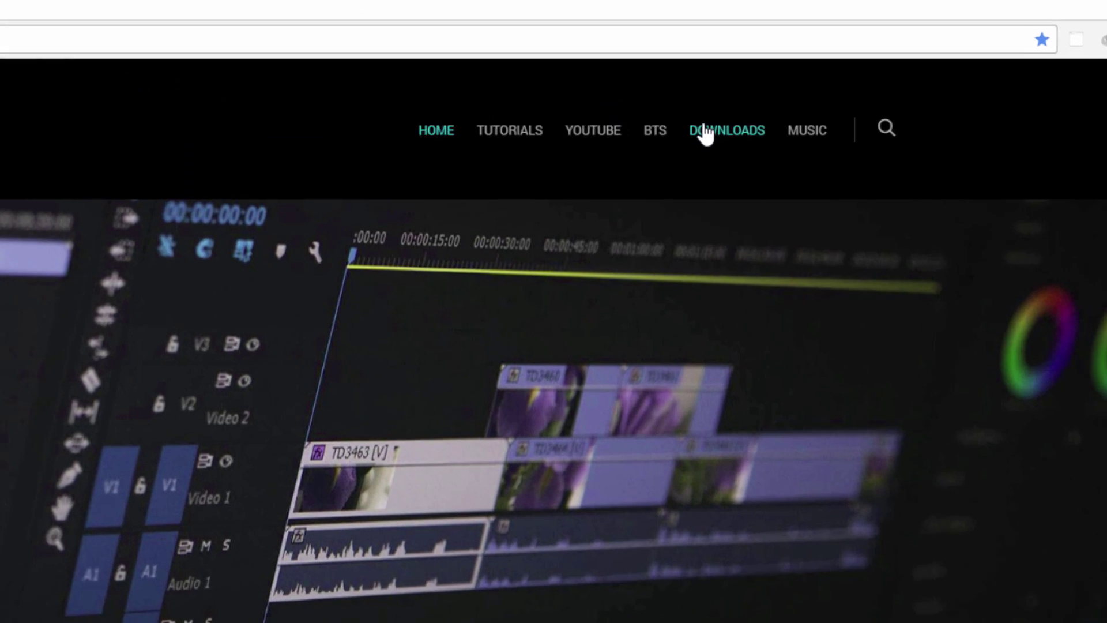
{"action": "mouse_move", "coordinate": [817, 107]}
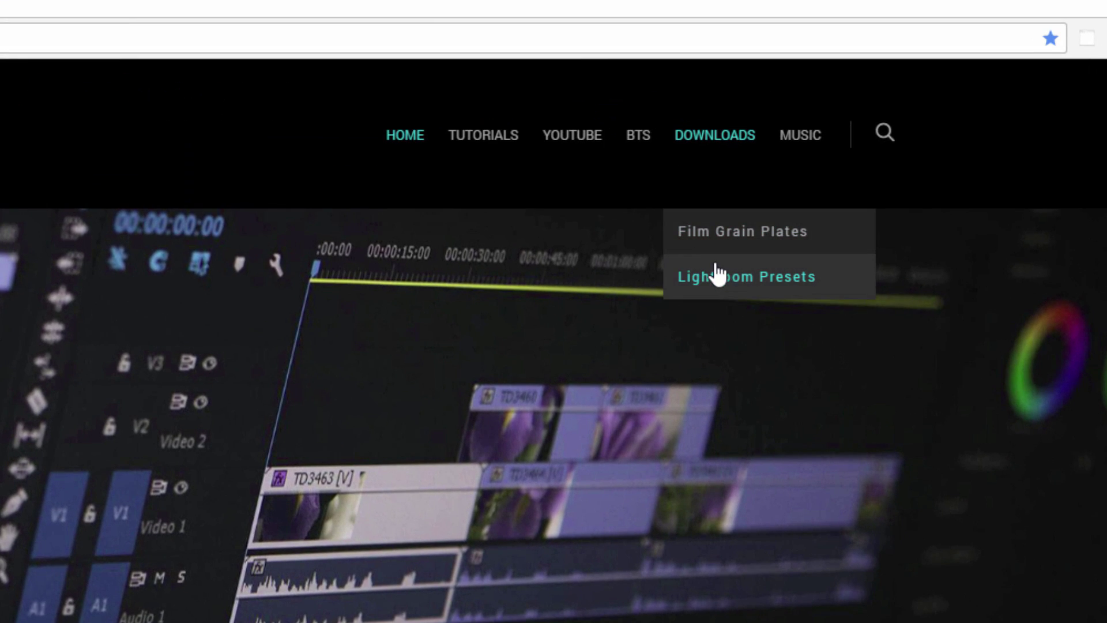
{"action": "left_click", "coordinate": [719, 277]}
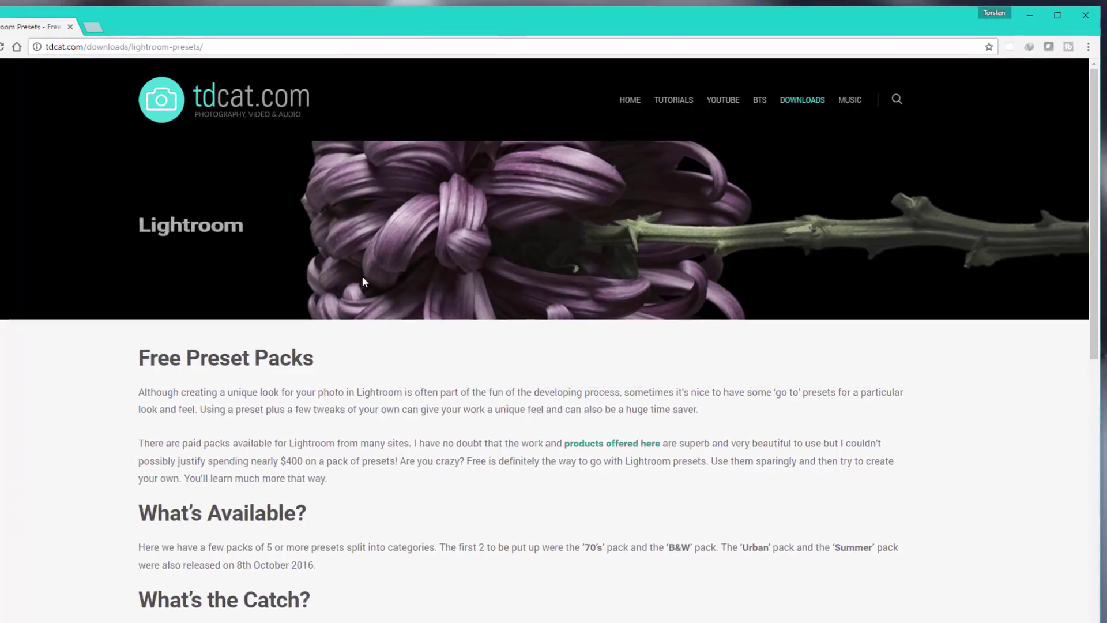
{"action": "scroll", "coordinate": [170, 358], "scroll_direction": "down", "scroll_amount": 6}
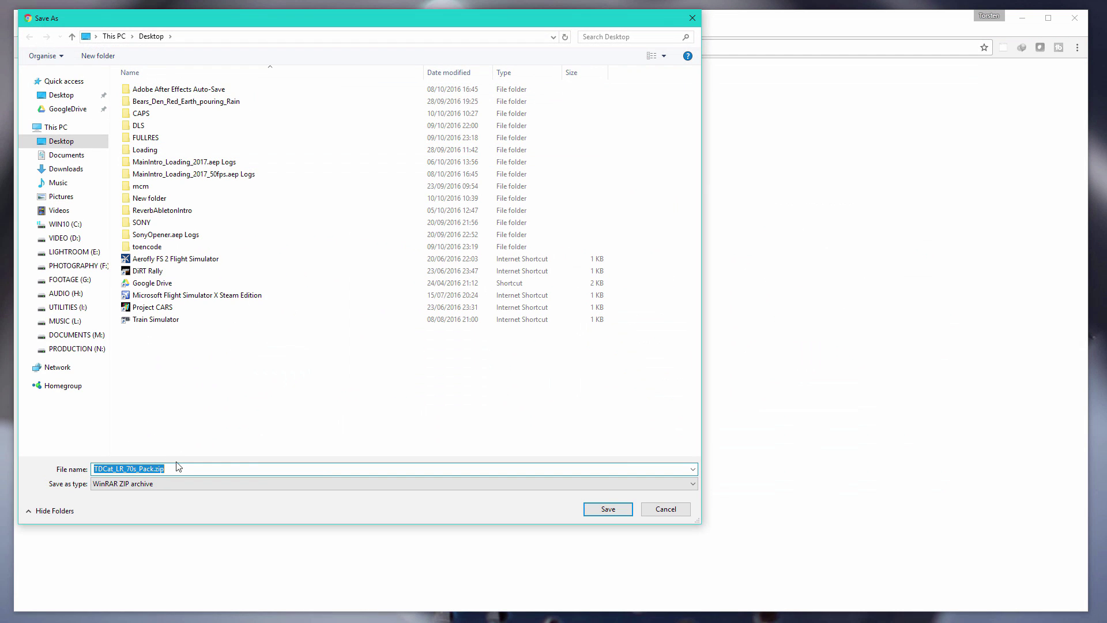
Save TDCat_LR_70s_Pack.zip to the Desktop
{"action": "left_click", "coordinate": [62, 96]}
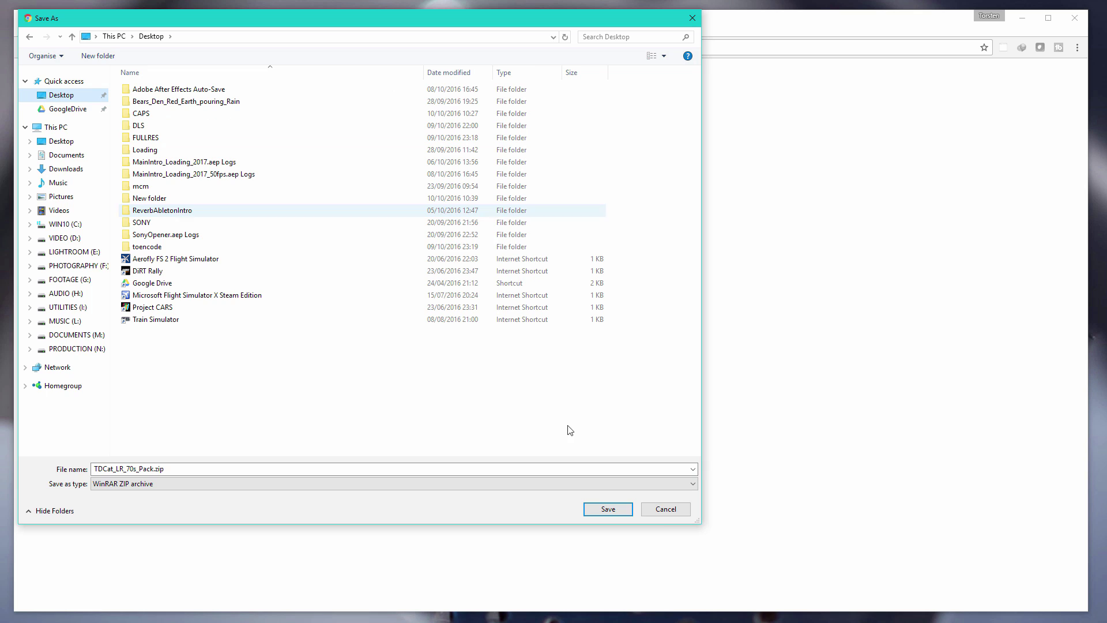
{"action": "left_click", "coordinate": [627, 509]}
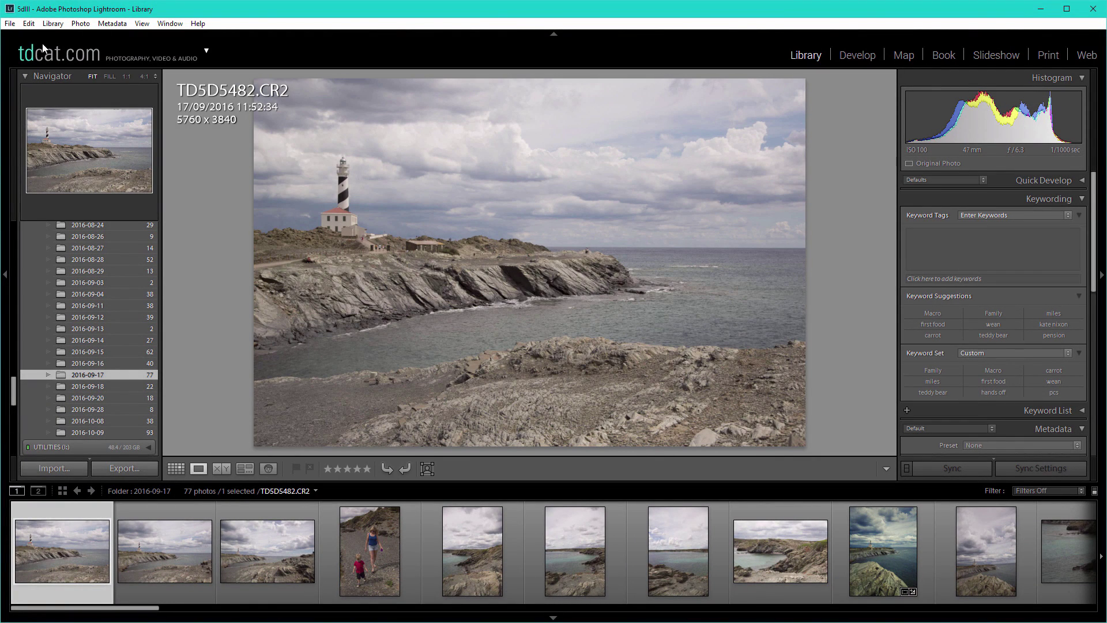
Open Lightroom's Preferences from the Edit menu and move the dialog into full view
{"action": "scroll", "coordinate": [15, 383], "scroll_direction": "up", "scroll_amount": 1}
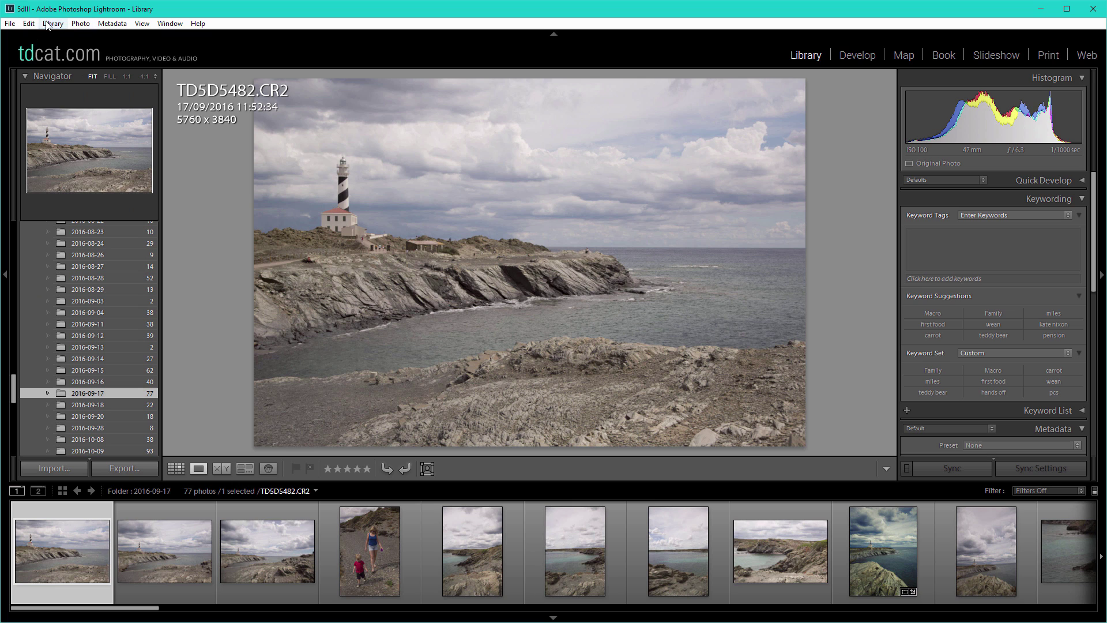
{"action": "left_click", "coordinate": [23, 25]}
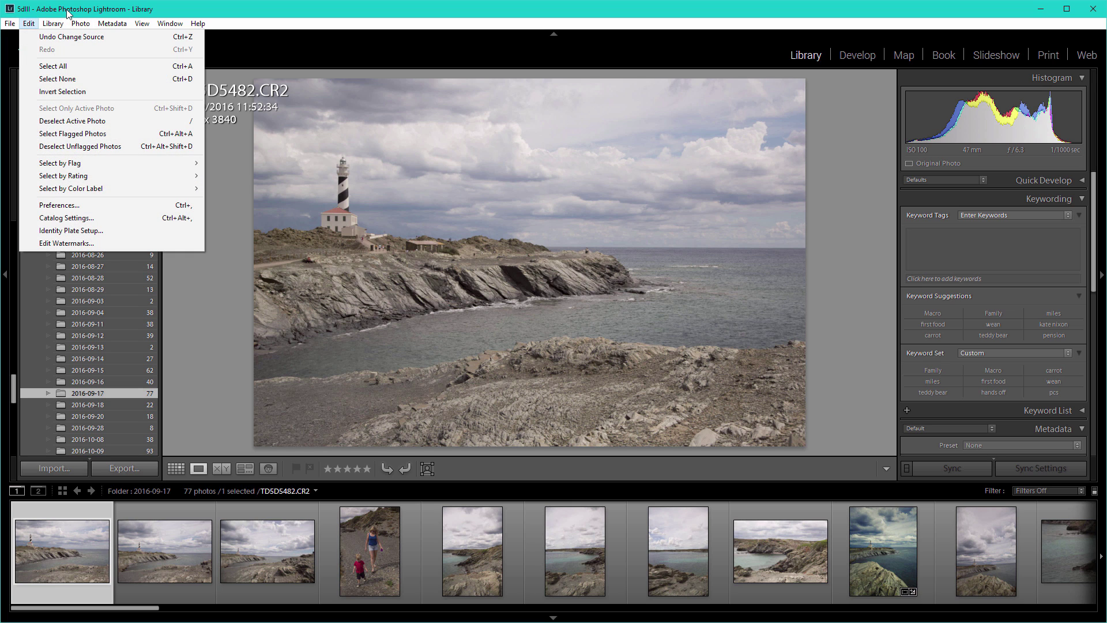
{"action": "left_click", "coordinate": [127, 36]}
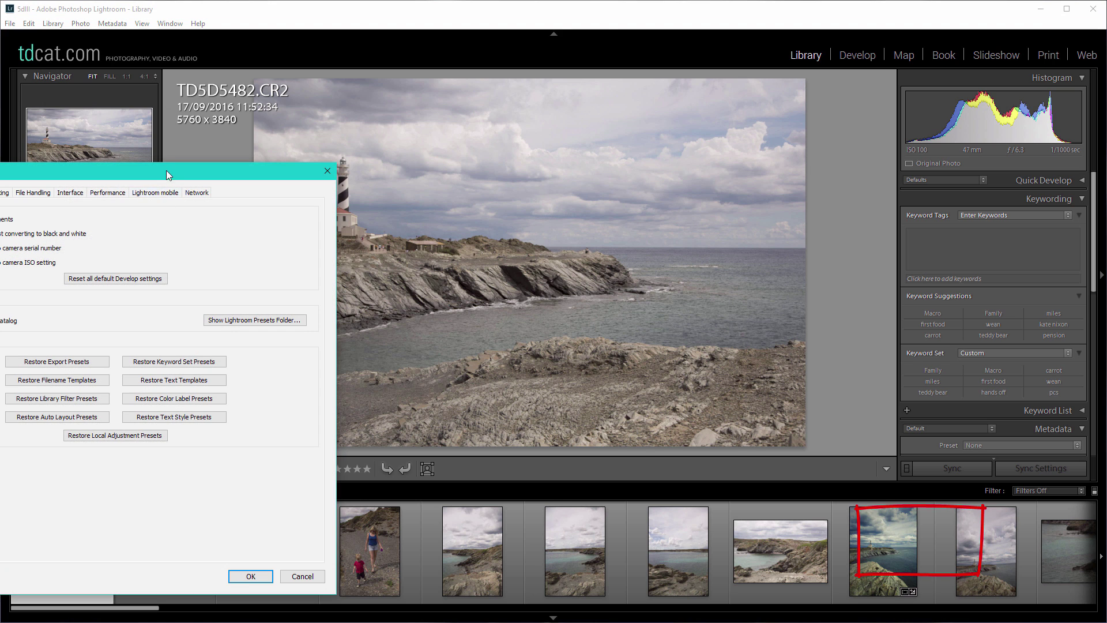
{"action": "left_click_drag", "start_coordinate": [166, 170], "coordinate": [436, 70]}
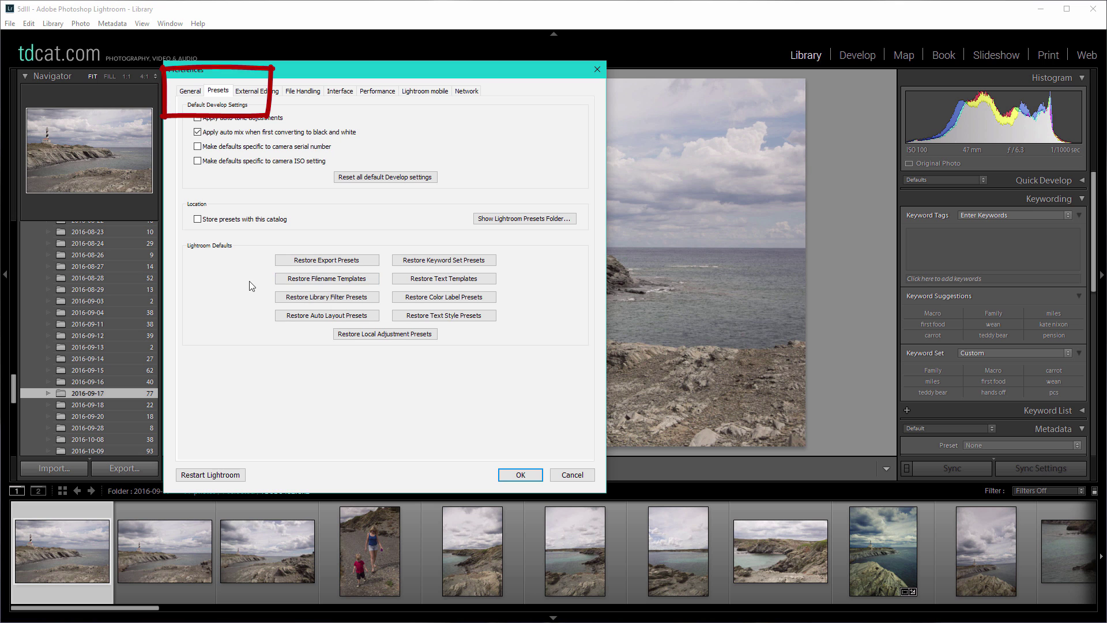
Show the Lightroom presets folder and browse into Lightroom > Develop Presets in File Explorer
{"action": "left_click", "coordinate": [531, 226]}
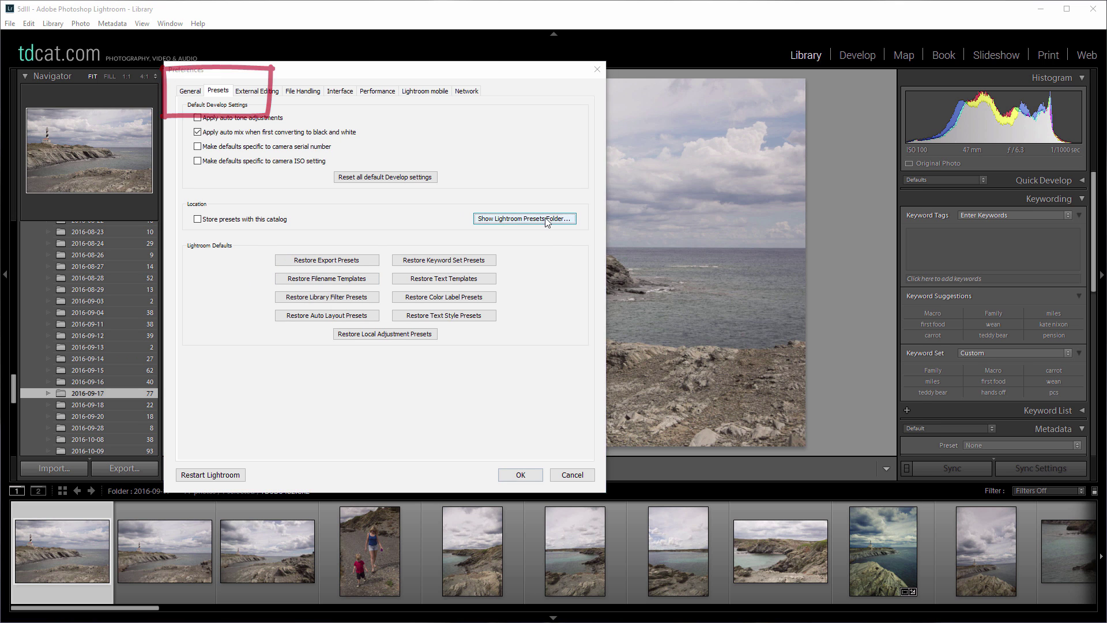
{"action": "scroll", "coordinate": [414, 366], "scroll_direction": "down", "scroll_amount": 5}
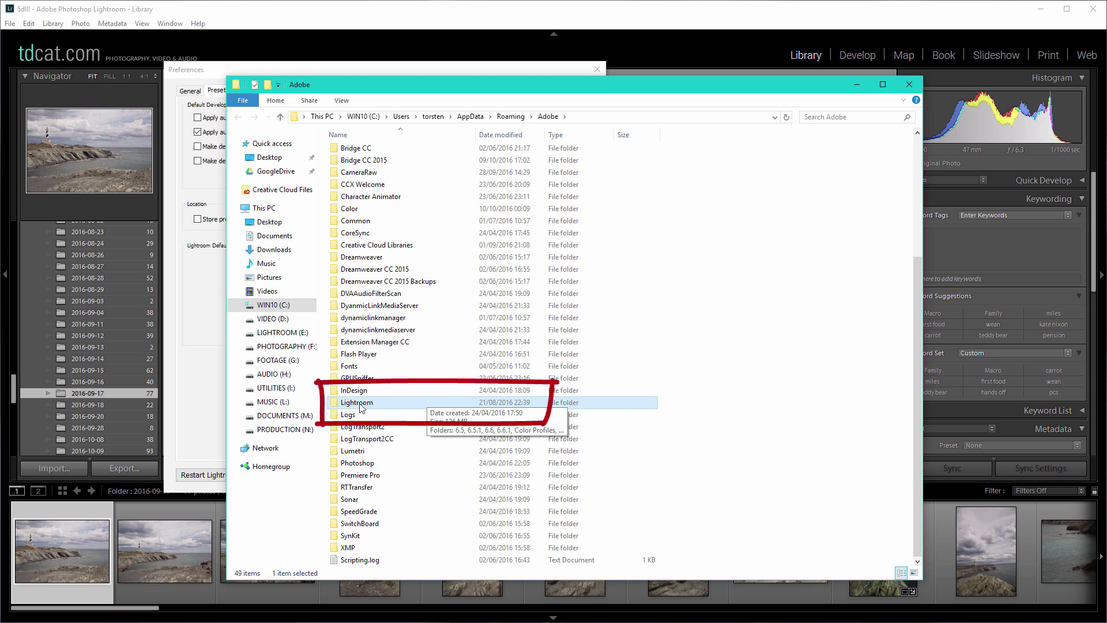
{"action": "double_click", "coordinate": [357, 402]}
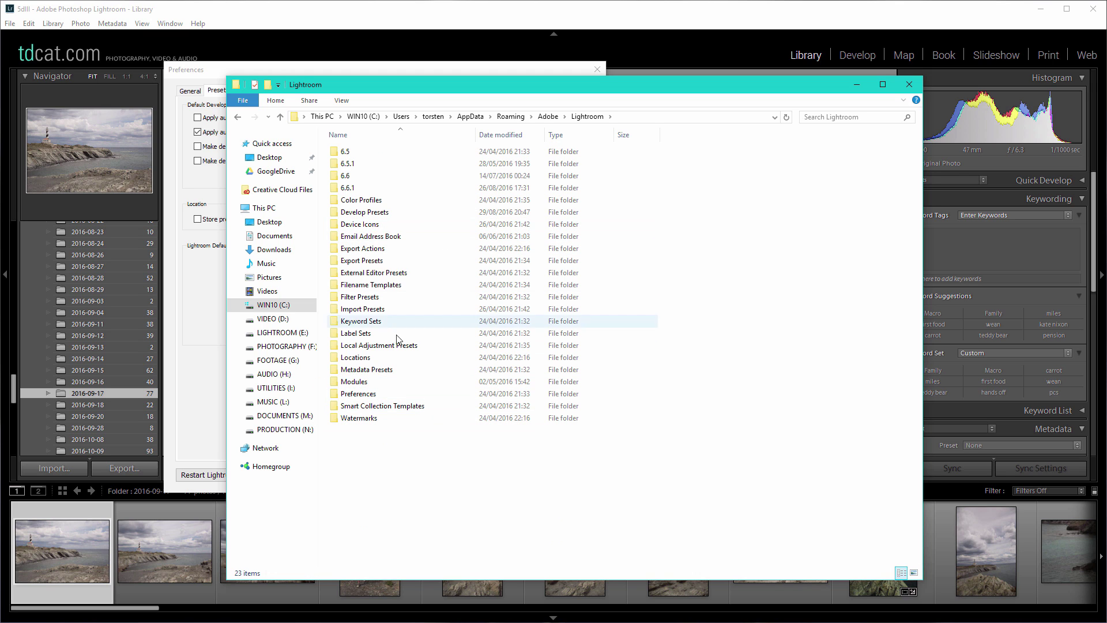
{"action": "double_click", "coordinate": [365, 213]}
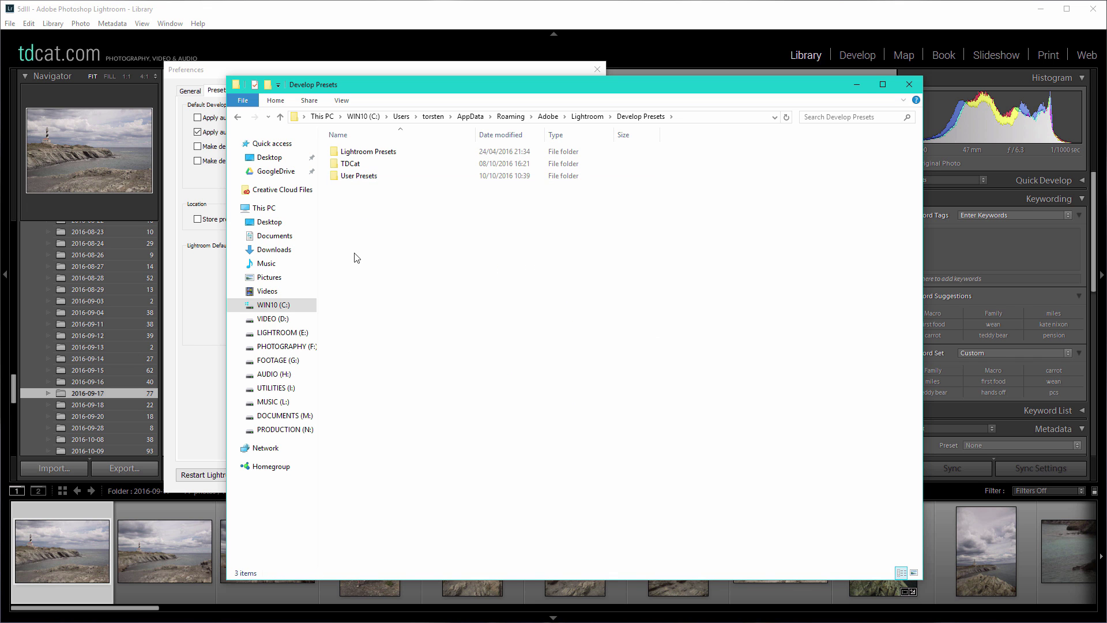
{"action": "mouse_move", "coordinate": [345, 185]}
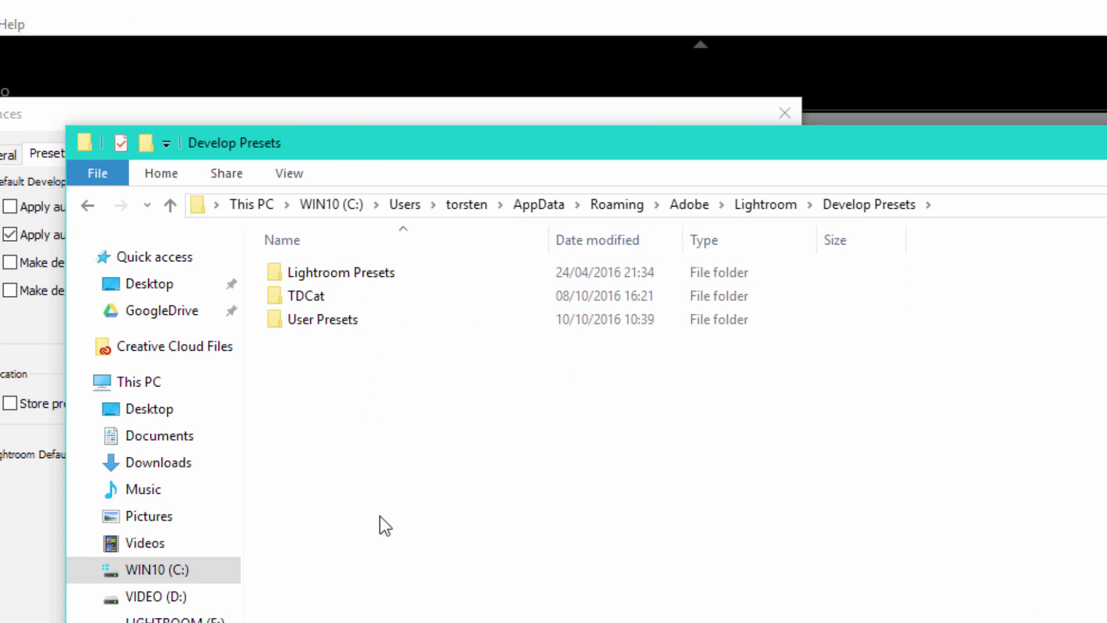
Create a new folder named 'My Presets' inside Develop Presets
{"action": "left_click", "coordinate": [146, 143]}
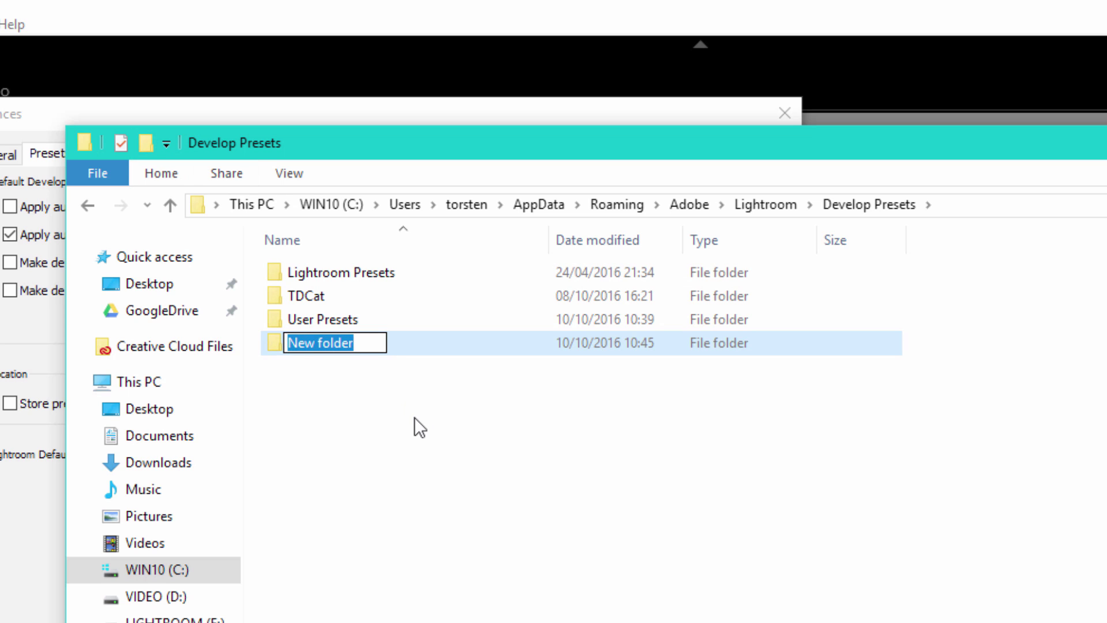
{"action": "type", "text": "My Preseny"}
{"action": "key", "text": "BackSpace"}
{"action": "key", "text": "BackSpace"}
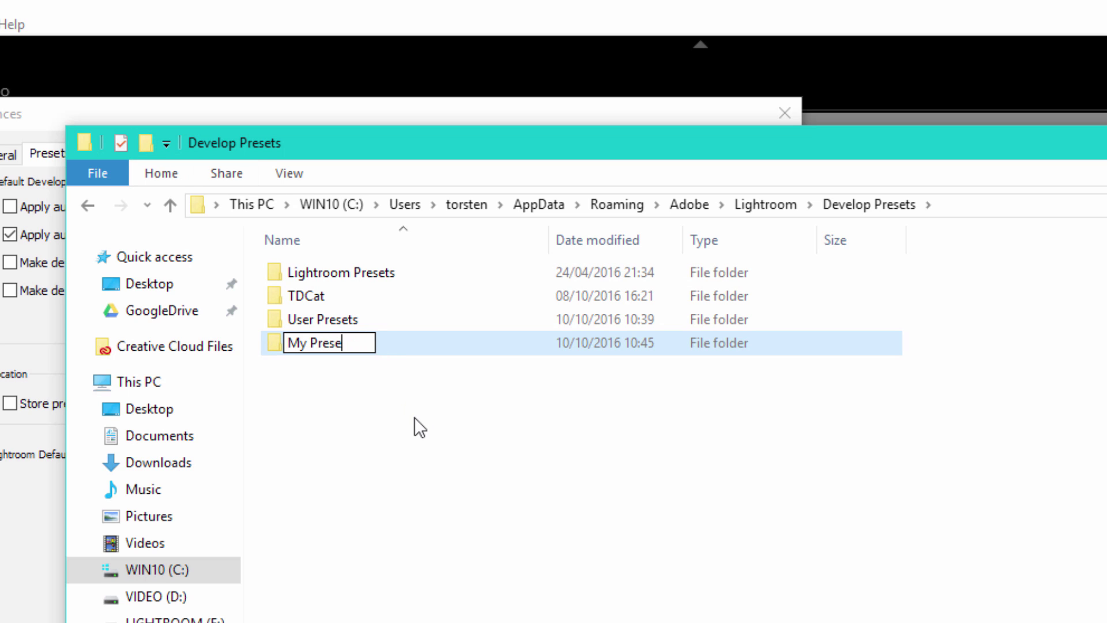
{"action": "type", "text": "ys"}
{"action": "key", "text": "BackSpace"}
{"action": "key", "text": "BackSpace"}
{"action": "type", "text": "ts"}
{"action": "key", "text": "Return"}
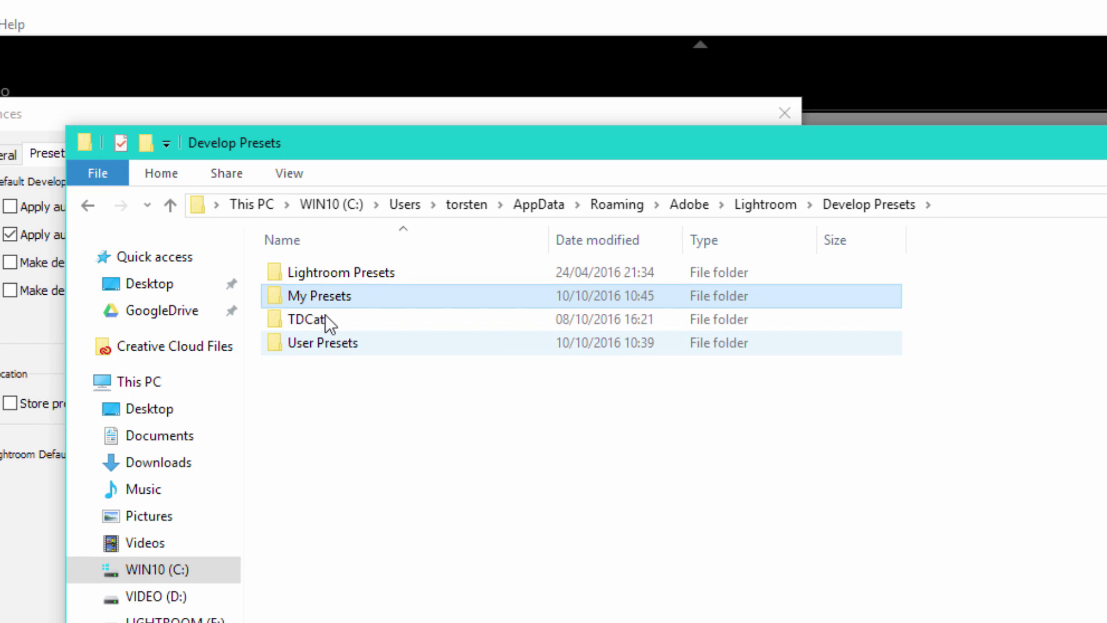
Open the empty My Presets folder and cancel Lightroom's Preferences dialog
{"action": "double_click", "coordinate": [320, 296]}
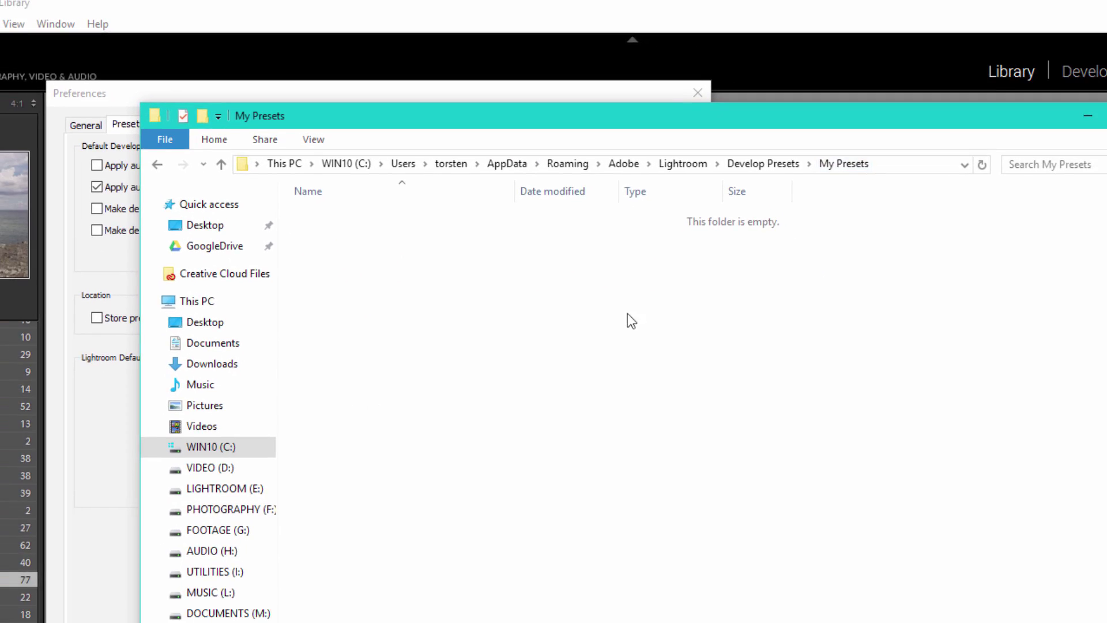
{"action": "left_click", "coordinate": [1105, 7]}
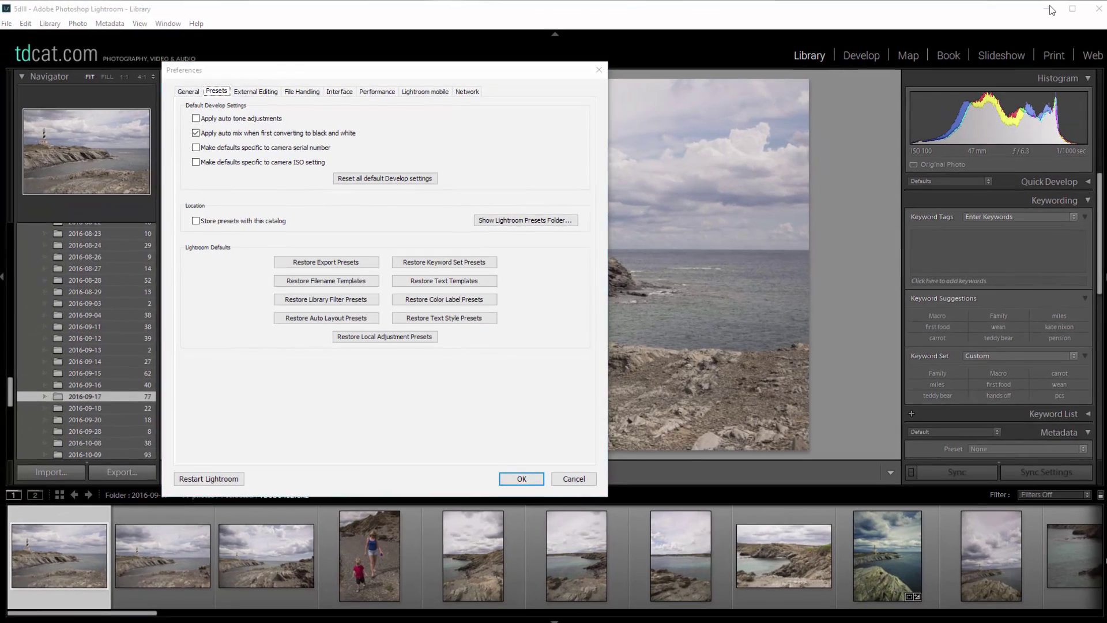
{"action": "left_click", "coordinate": [573, 474]}
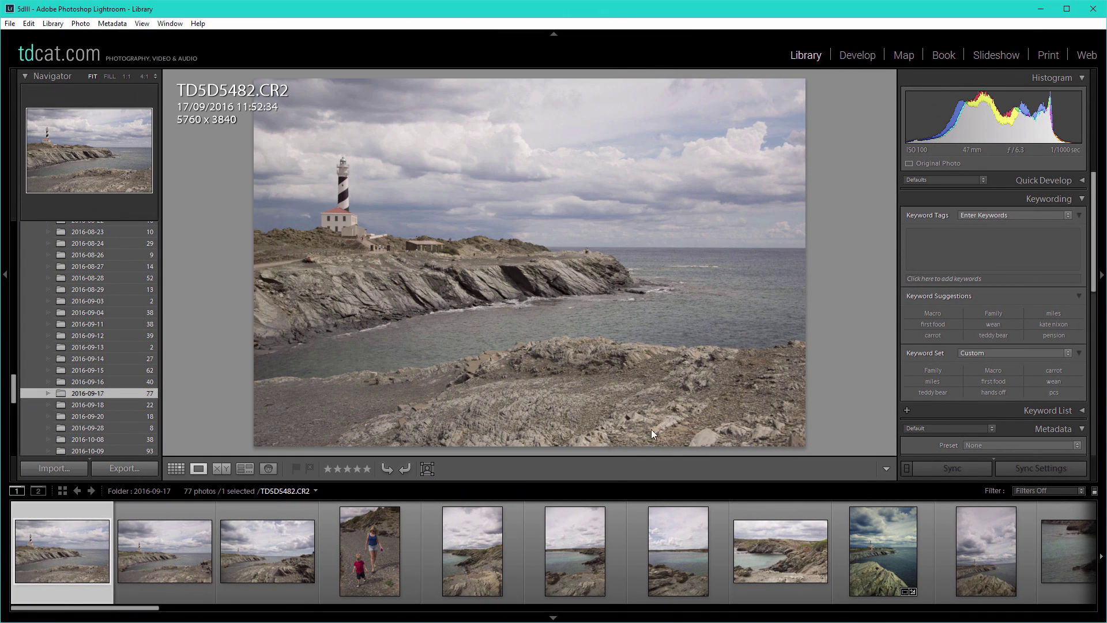
Drag all five .lrtemplate presets from the WinRAR archive into the My Presets folder
{"action": "left_click", "coordinate": [1041, 9]}
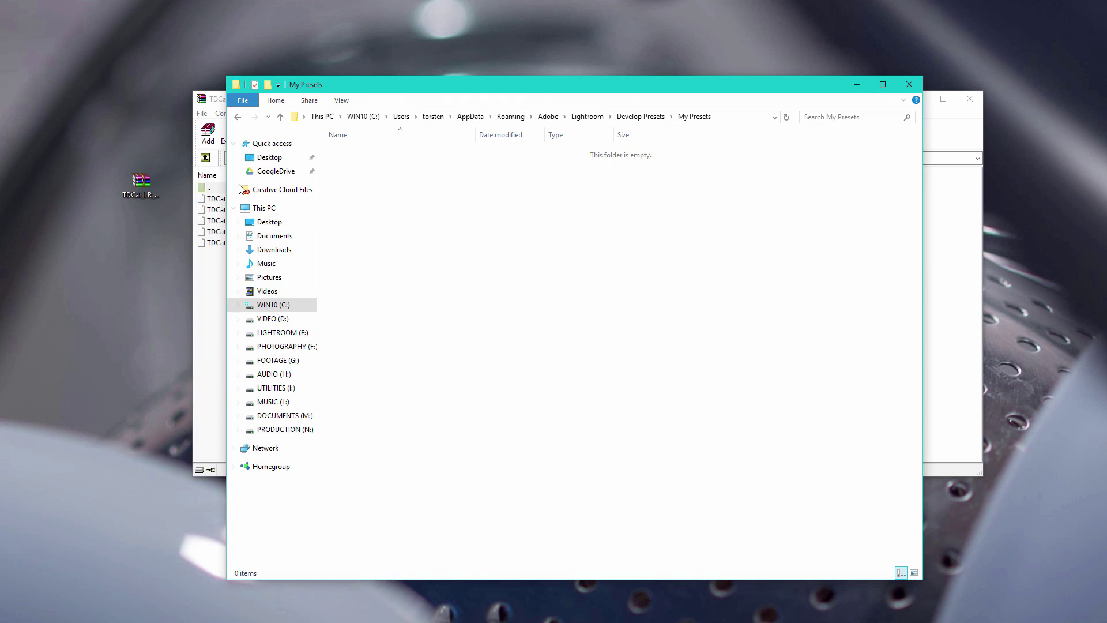
{"action": "left_click", "coordinate": [946, 139]}
{"action": "left_click_drag", "start_coordinate": [431, 102], "coordinate": [710, 148]}
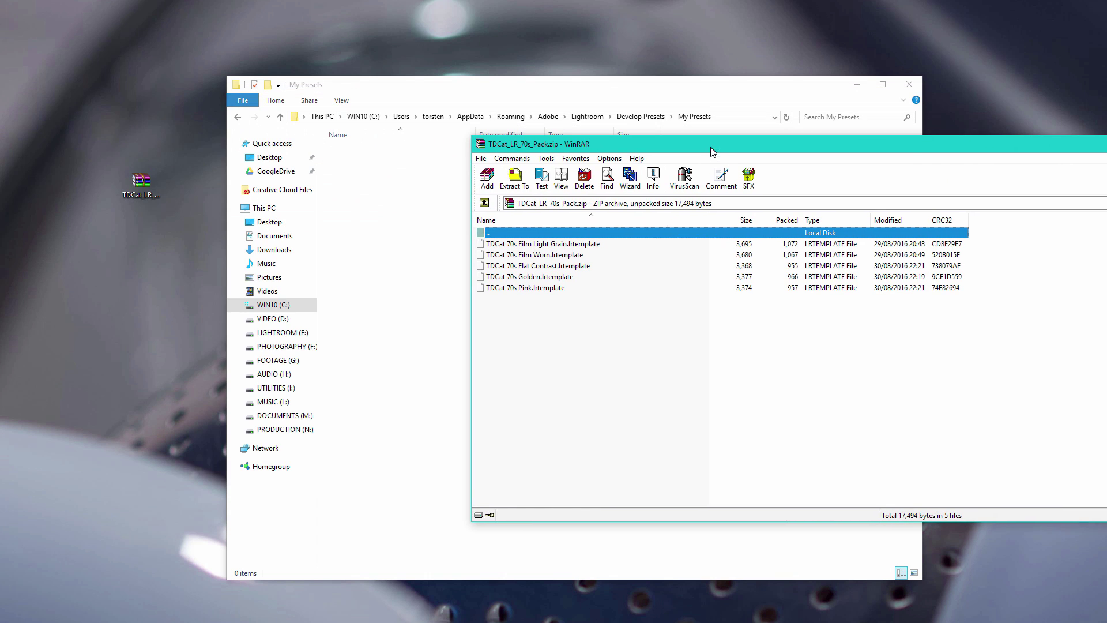
{"action": "left_click", "coordinate": [523, 246]}
{"action": "left_click", "coordinate": [526, 288], "text": "shift"}
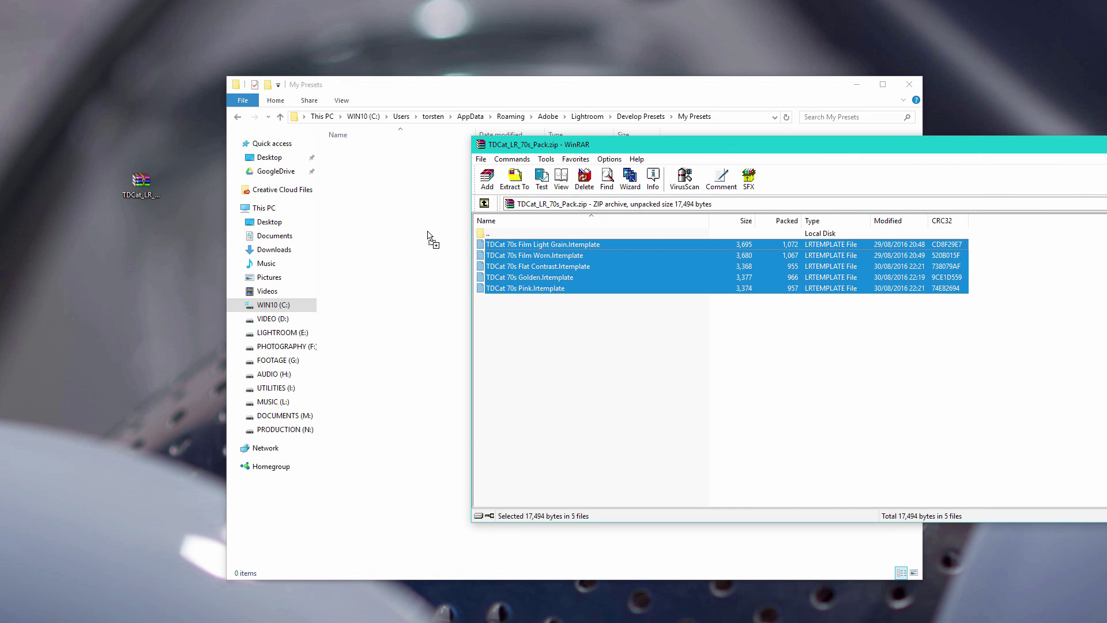
{"action": "left_click_drag", "start_coordinate": [427, 232], "coordinate": [412, 228]}
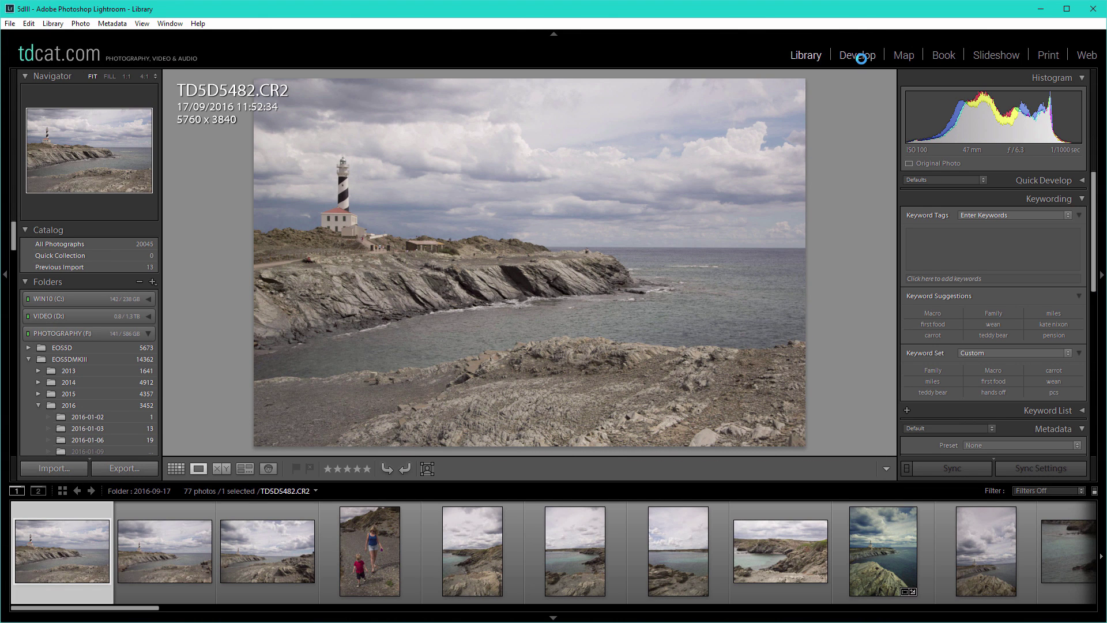
Switch the lighthouse photo to Develop and expand My Presets to show the five TDCat 70s presets
{"action": "left_click", "coordinate": [858, 56]}
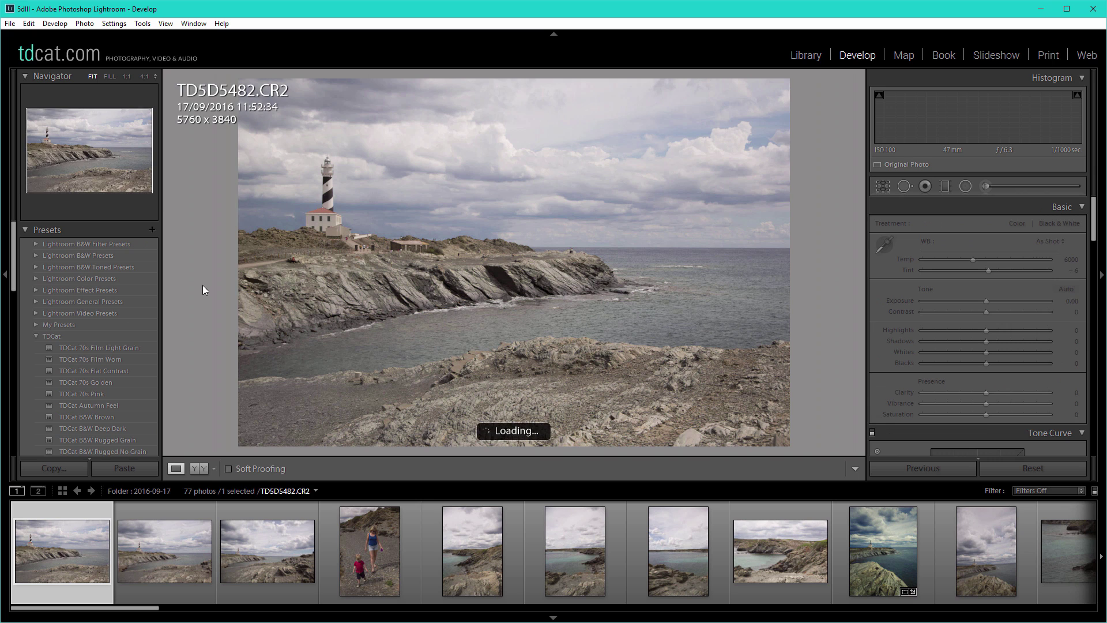
{"action": "left_click", "coordinate": [38, 325]}
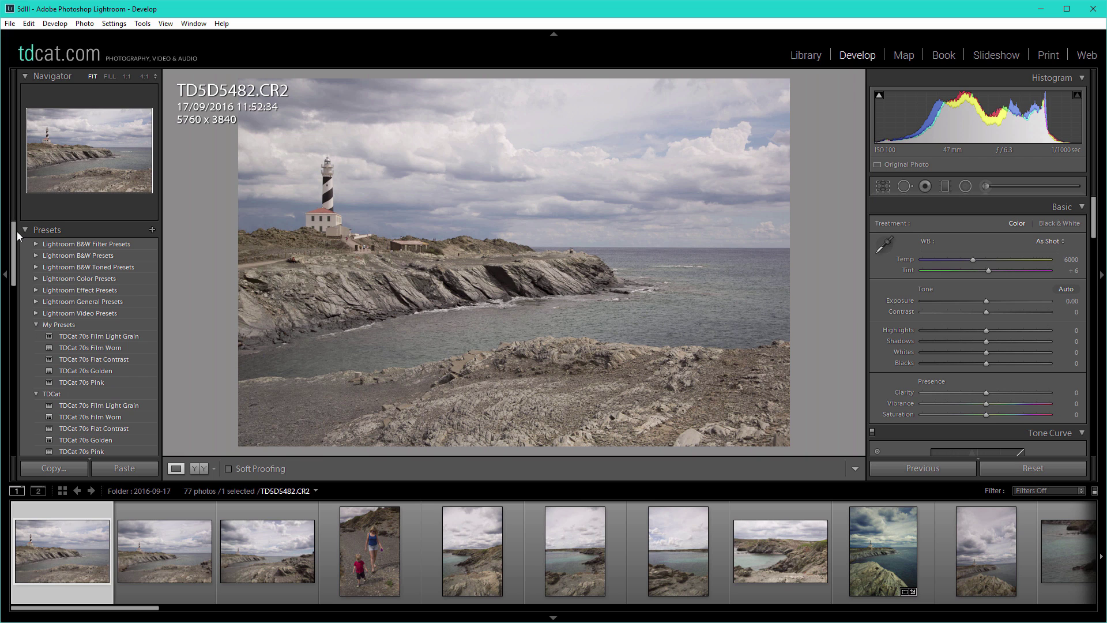
{"action": "left_click_drag", "start_coordinate": [12, 231], "coordinate": [17, 266]}
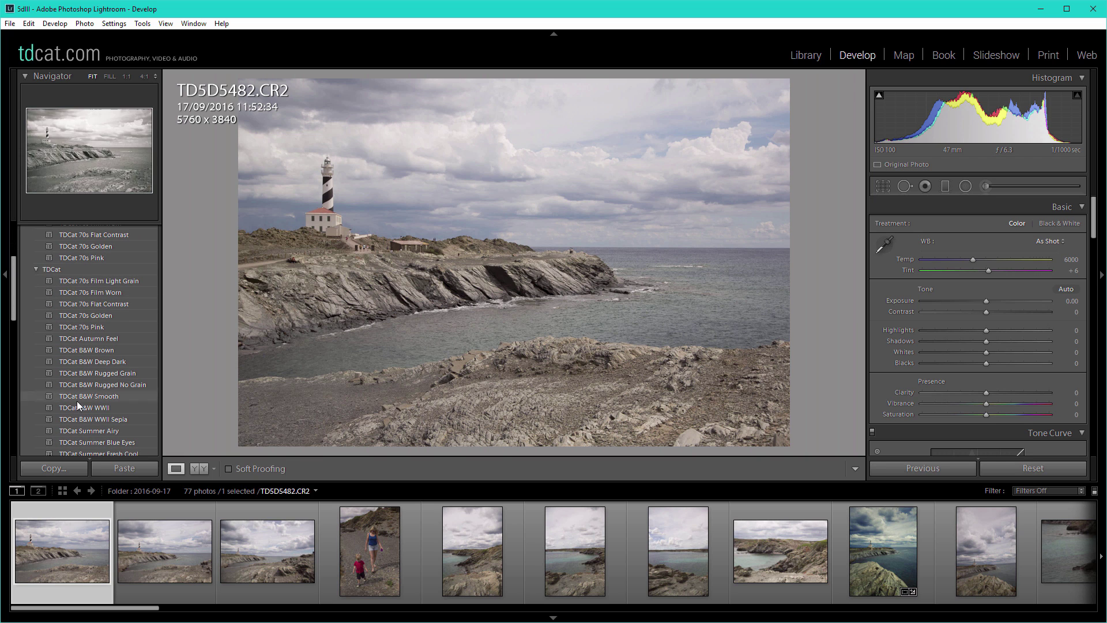
{"action": "left_click_drag", "start_coordinate": [15, 297], "coordinate": [15, 279]}
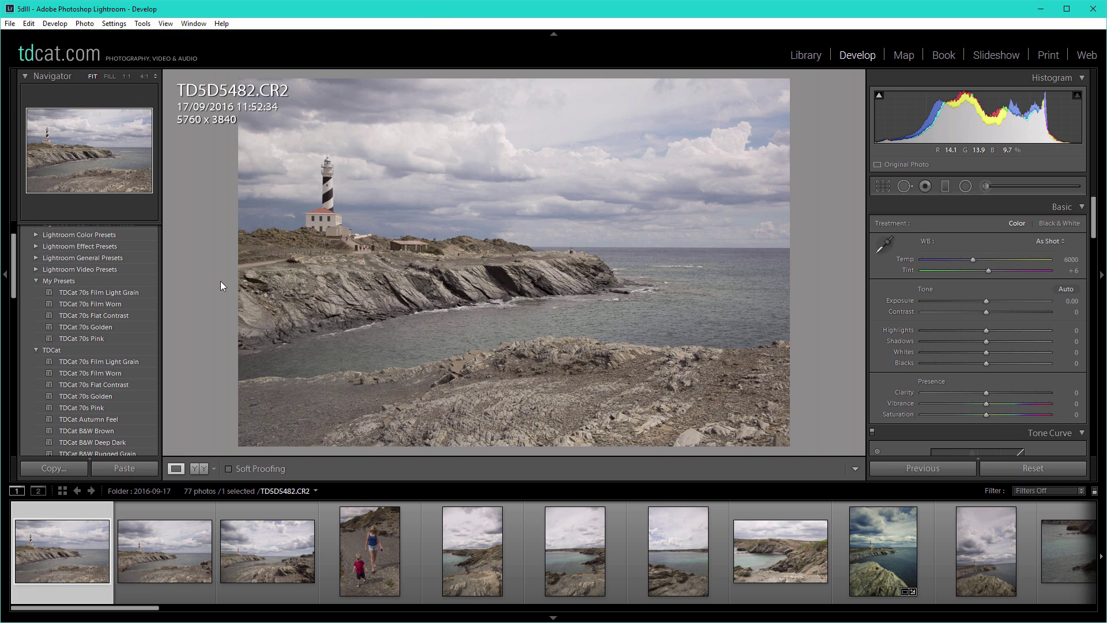
Try TDCat 70s Film Worn and Flat Contrast, ending with TDCat 70s Golden applied
{"action": "left_click", "coordinate": [106, 305]}
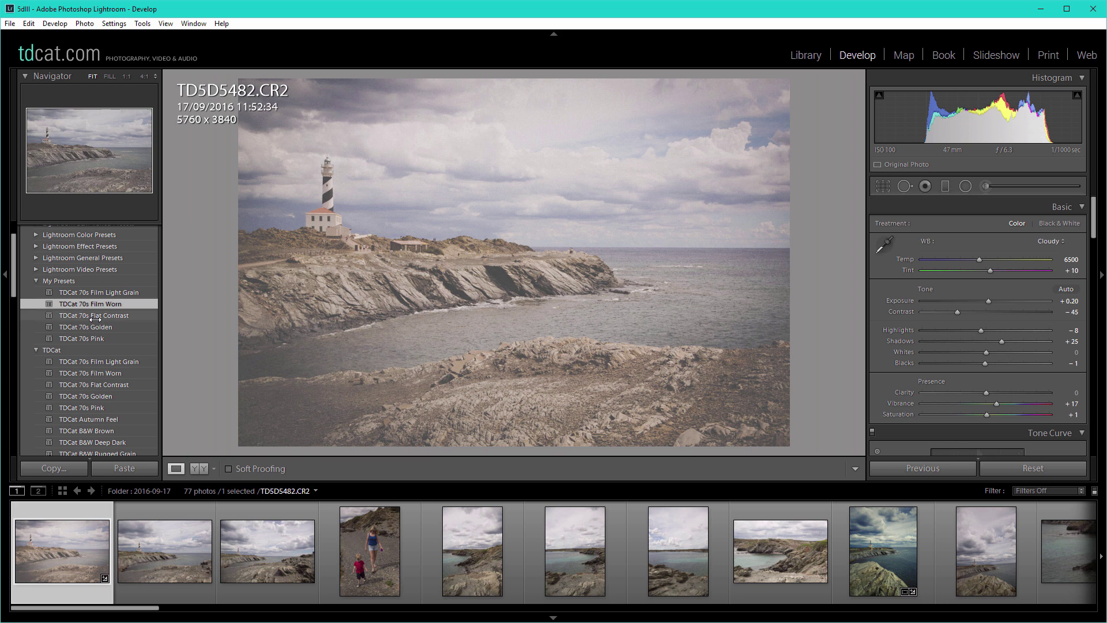
{"action": "left_click", "coordinate": [95, 317]}
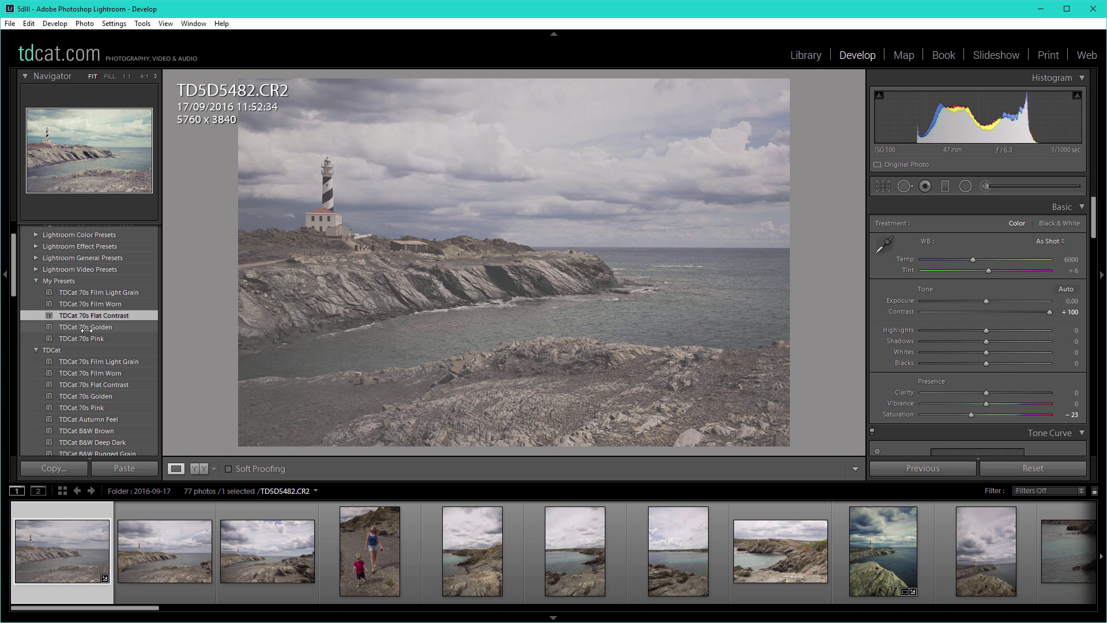
{"action": "left_click", "coordinate": [86, 327]}
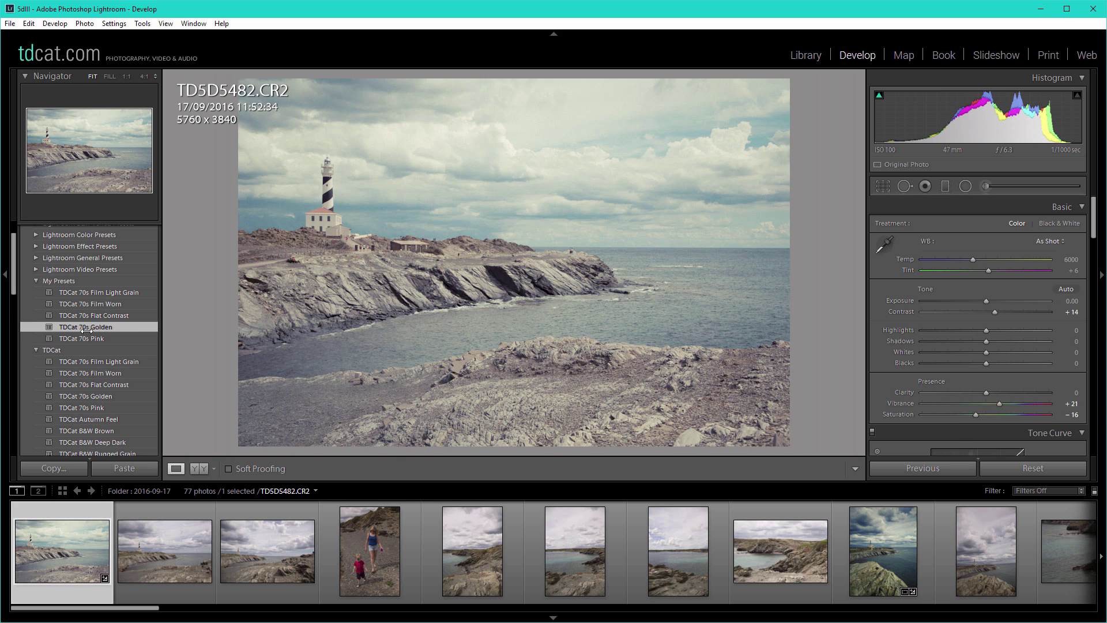